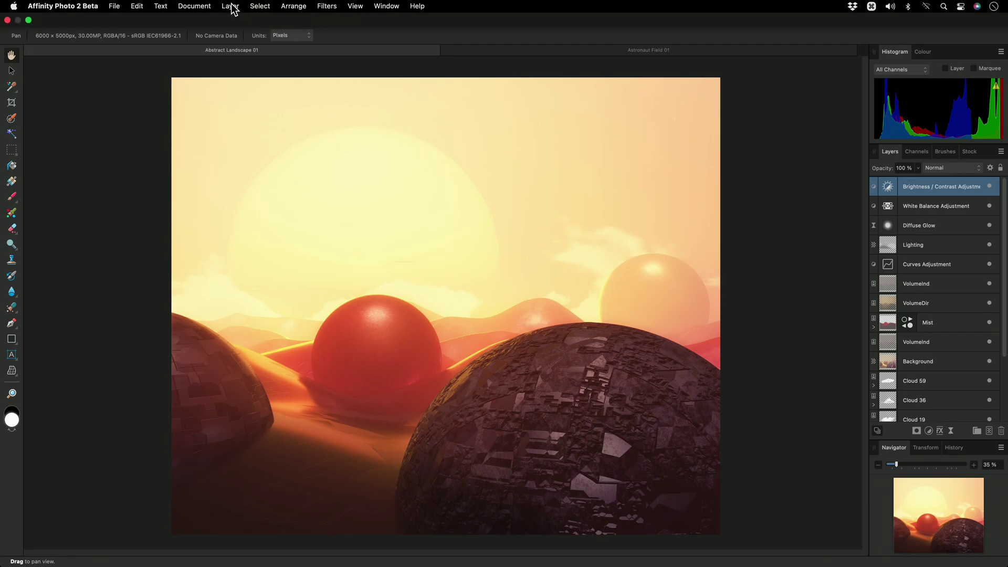
- Add a Colour Balance adjustment layer from the Layer menu, keeping its tonal range on Midtones
{"action": "left_click", "coordinate": [231, 6]}
{"action": "mouse_move", "coordinate": [303, 133]}
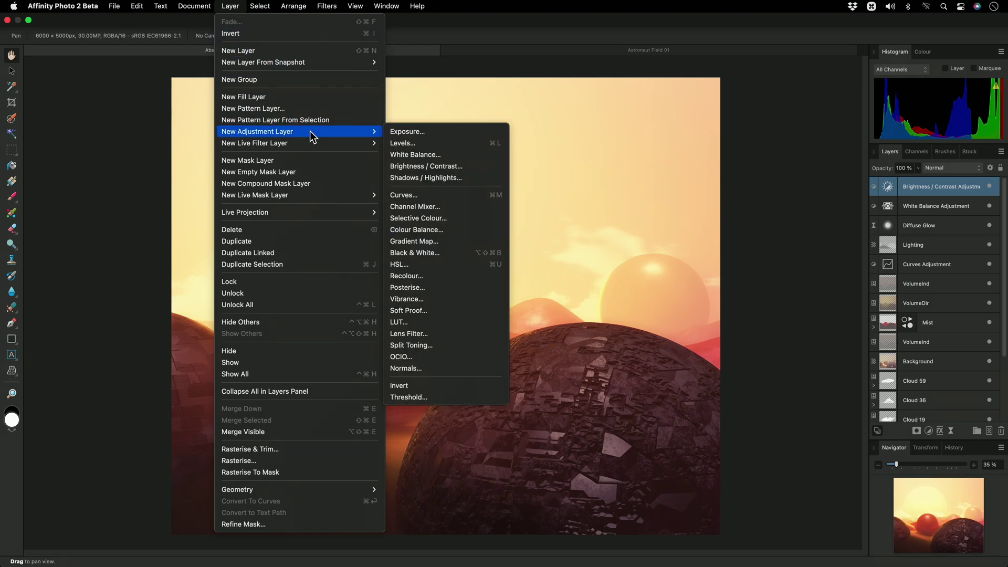
{"action": "left_click", "coordinate": [453, 231]}
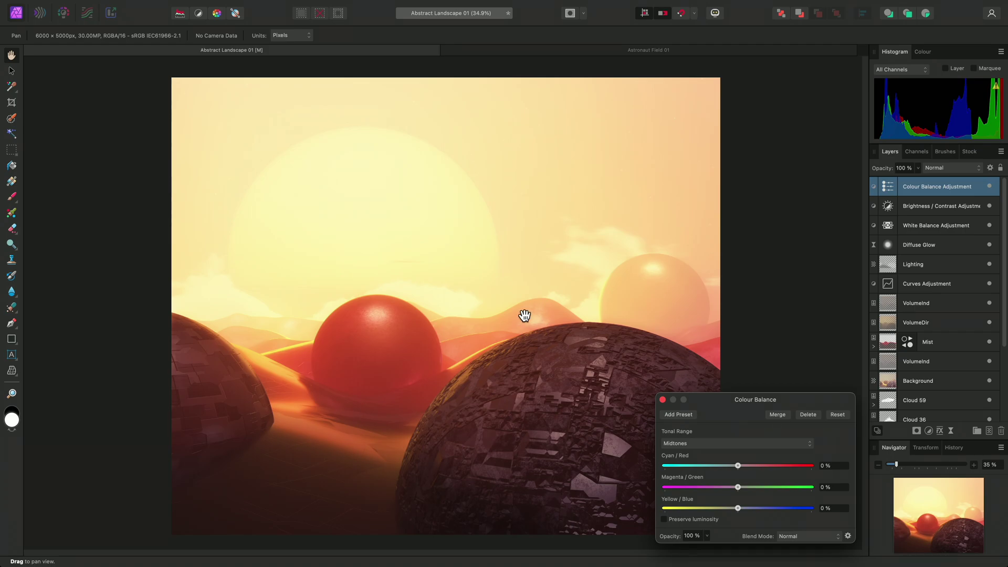
{"action": "left_click", "coordinate": [723, 446]}
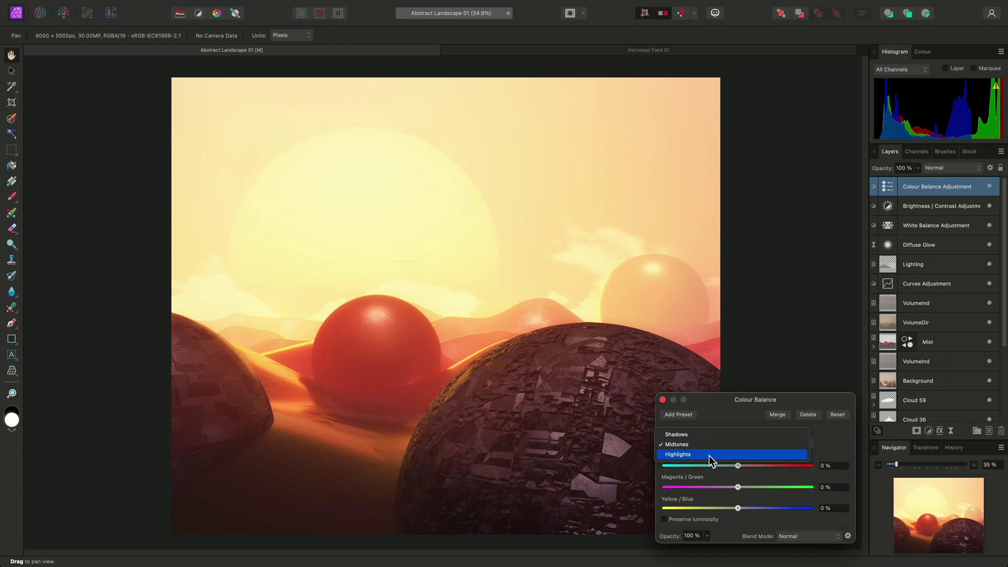
{"action": "left_click", "coordinate": [705, 446]}
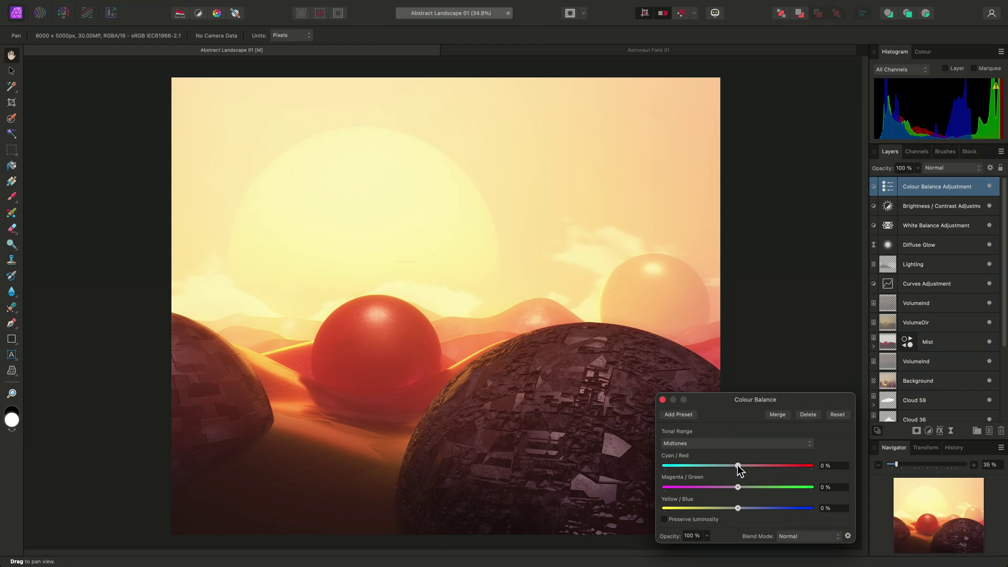
- Set the midtones to Cyan/Red -100% and Yellow/Blue about 60%
{"action": "left_click_drag", "start_coordinate": [738, 466], "coordinate": [660, 466]}
{"action": "left_click_drag", "start_coordinate": [738, 508], "coordinate": [787, 509]}
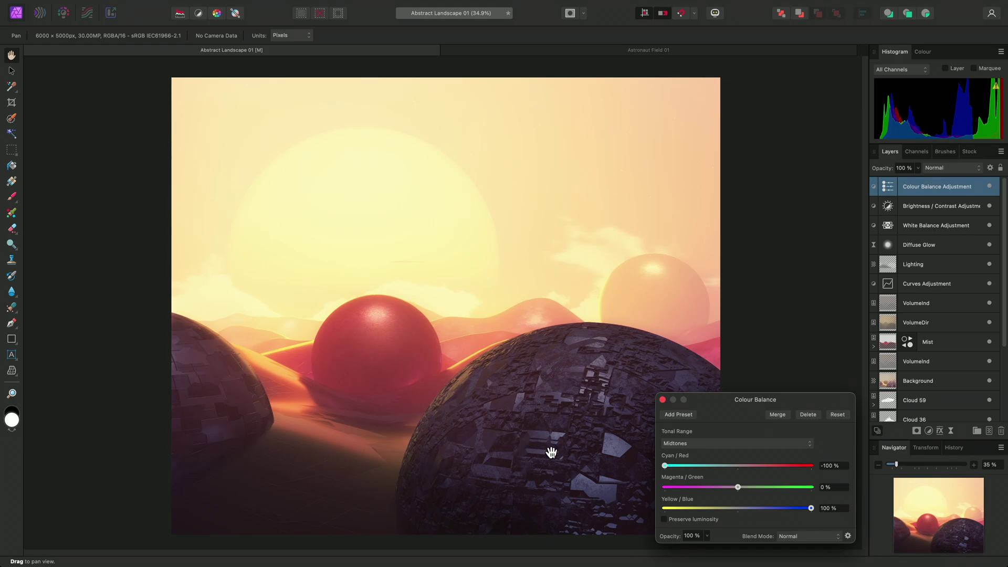
{"action": "left_click_drag", "start_coordinate": [811, 508], "coordinate": [783, 515]}
- Switch the tonal range to Shadows and set Cyan/Red to -26%
{"action": "left_click", "coordinate": [717, 444]}
{"action": "left_click", "coordinate": [698, 434]}
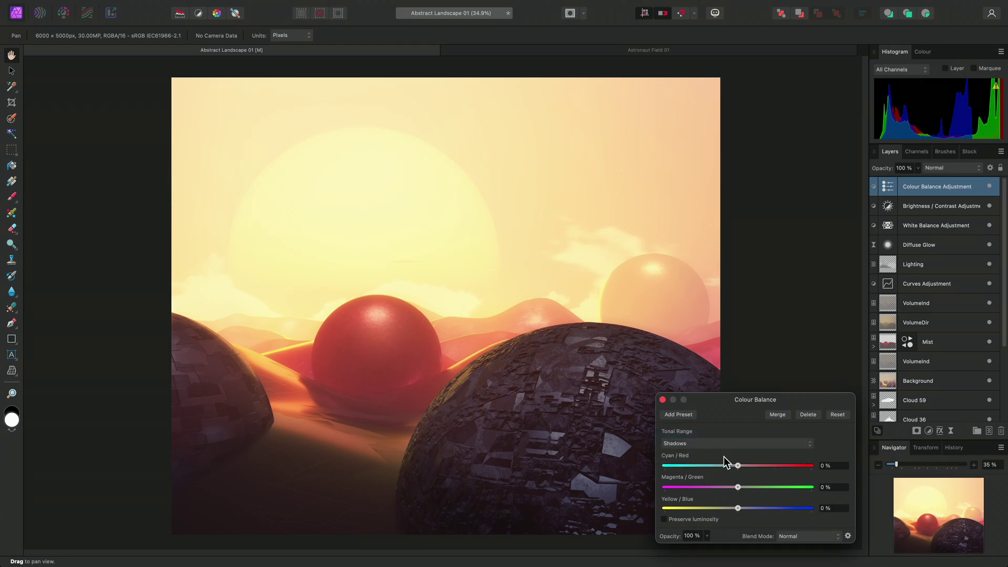
{"action": "left_click_drag", "start_coordinate": [738, 466], "coordinate": [719, 466]}
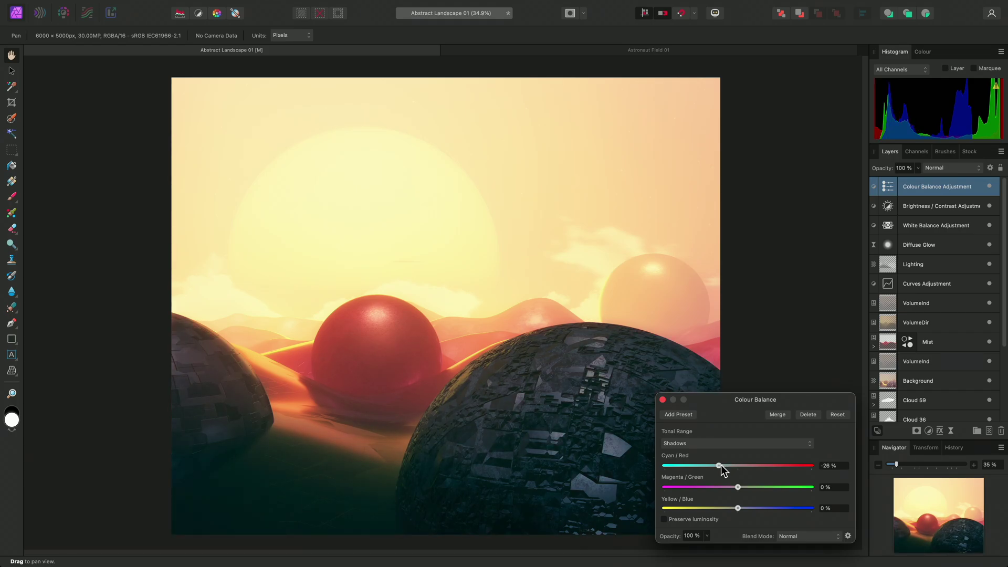
- Toggle the Colour Balance layer off and on to compare, then close its settings
{"action": "left_click", "coordinate": [990, 187]}
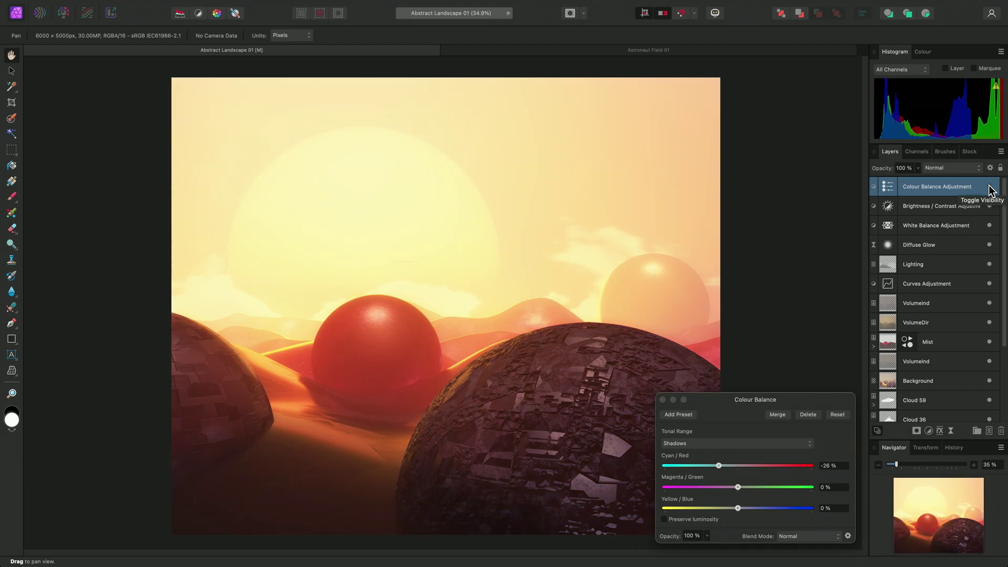
{"action": "left_click", "coordinate": [990, 187]}
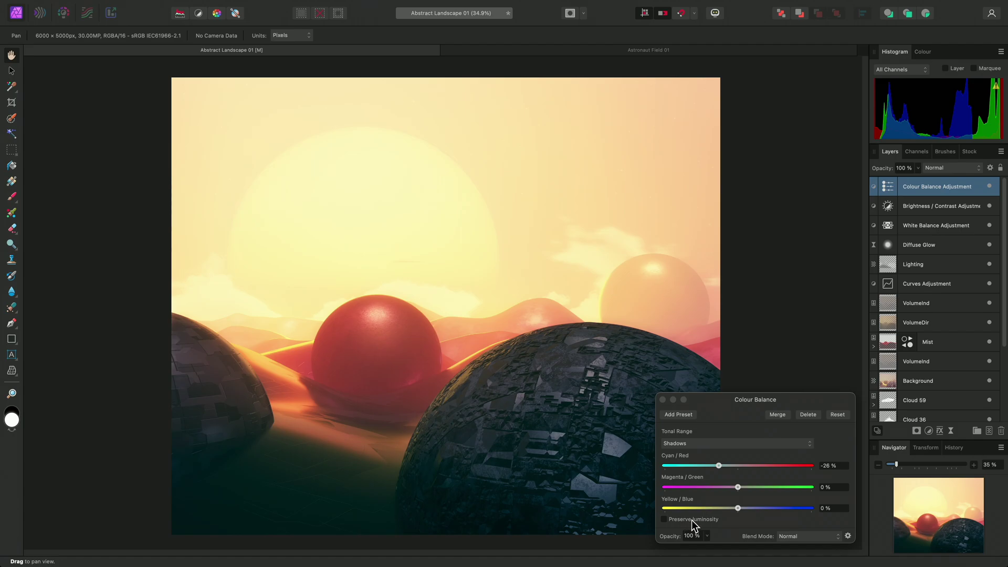
{"action": "left_click", "coordinate": [663, 400]}
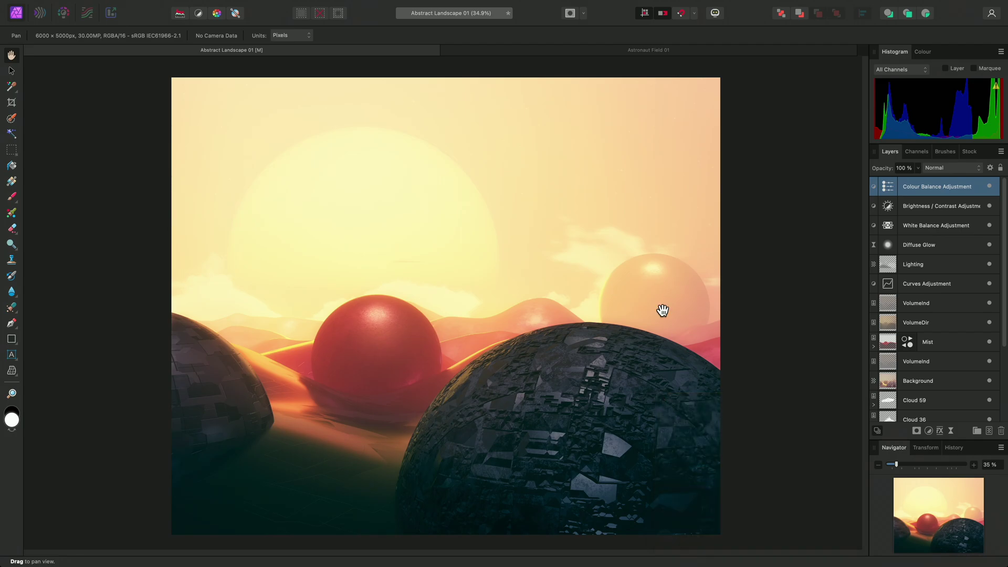
- In Astronaut Field 01, add a Colour Balance layer with Cyan/Red -16% and Yellow/Blue 50%
{"action": "left_click", "coordinate": [632, 49]}
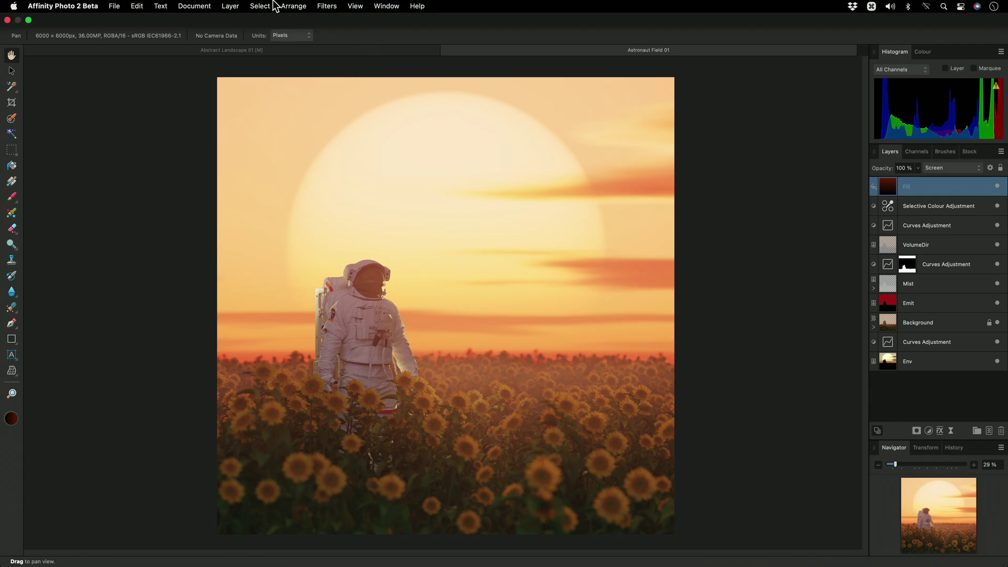
{"action": "left_click", "coordinate": [231, 6]}
{"action": "mouse_move", "coordinate": [273, 131]}
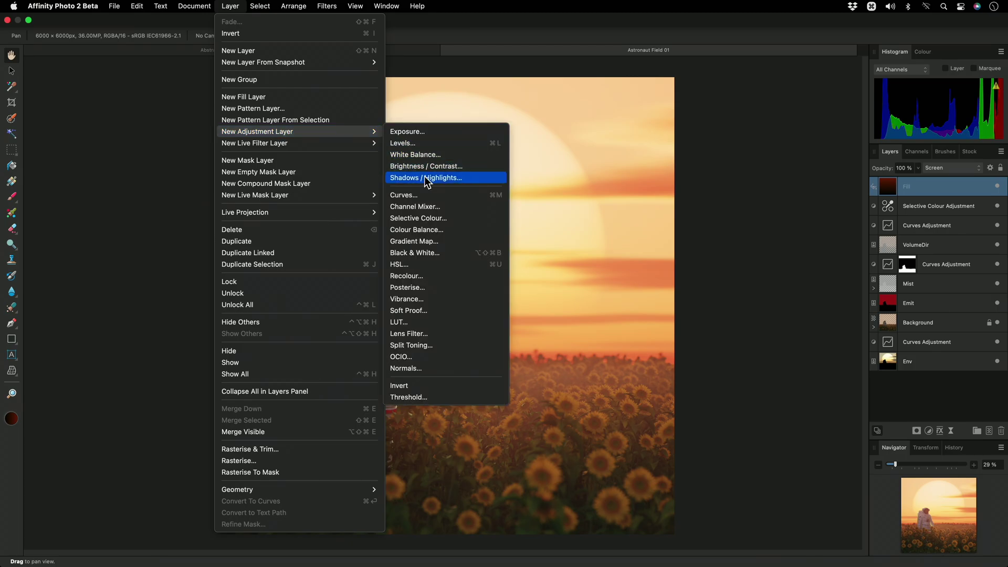
{"action": "left_click", "coordinate": [456, 230]}
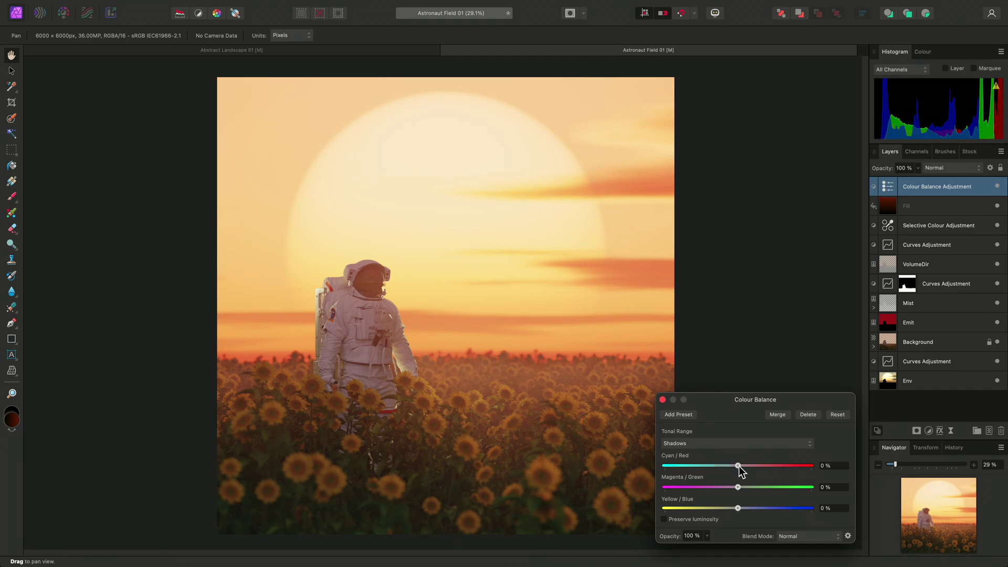
{"action": "left_click_drag", "start_coordinate": [739, 466], "coordinate": [725, 467]}
{"action": "left_click_drag", "start_coordinate": [741, 510], "coordinate": [775, 510]}
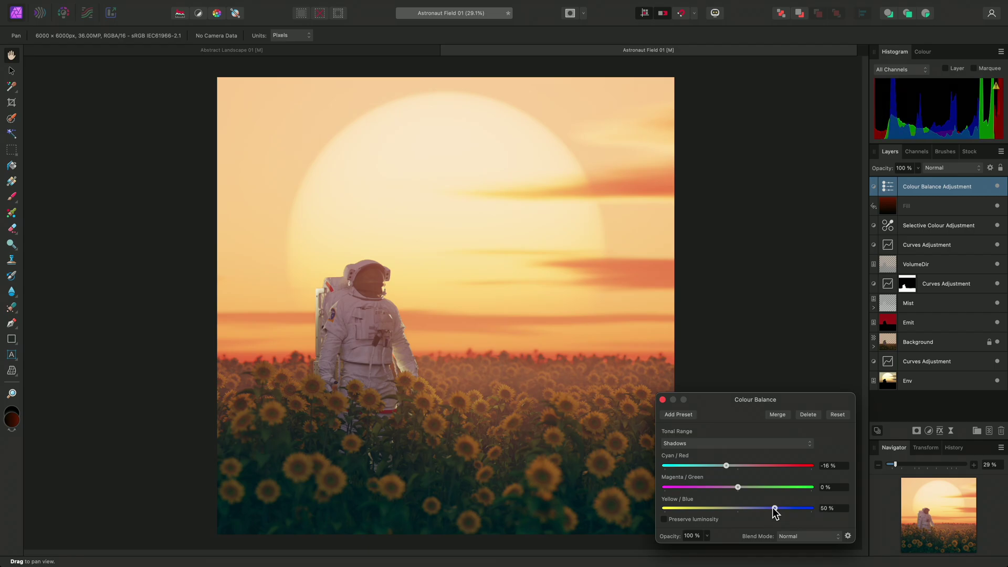
- Set the highlights to Cyan/Red 17% and Yellow/Blue -21%, and enable Preserve luminosity
{"action": "left_click", "coordinate": [714, 443]}
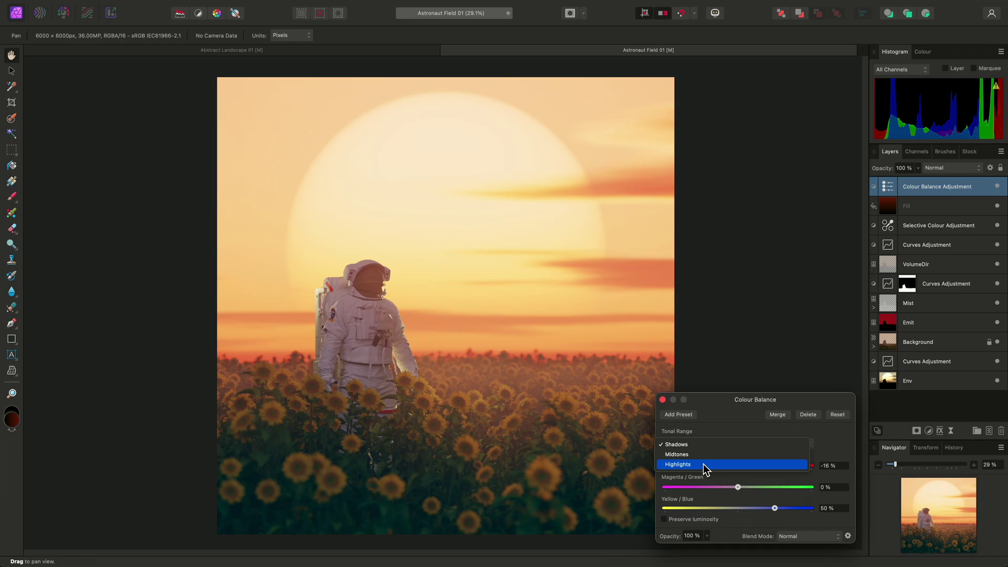
{"action": "left_click", "coordinate": [704, 465]}
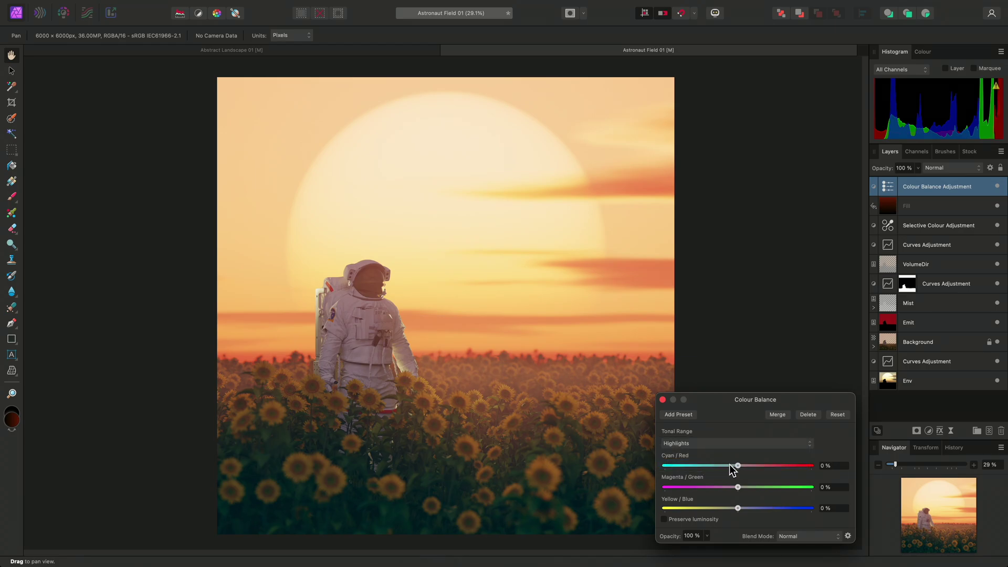
{"action": "left_click_drag", "start_coordinate": [738, 465], "coordinate": [746, 470]}
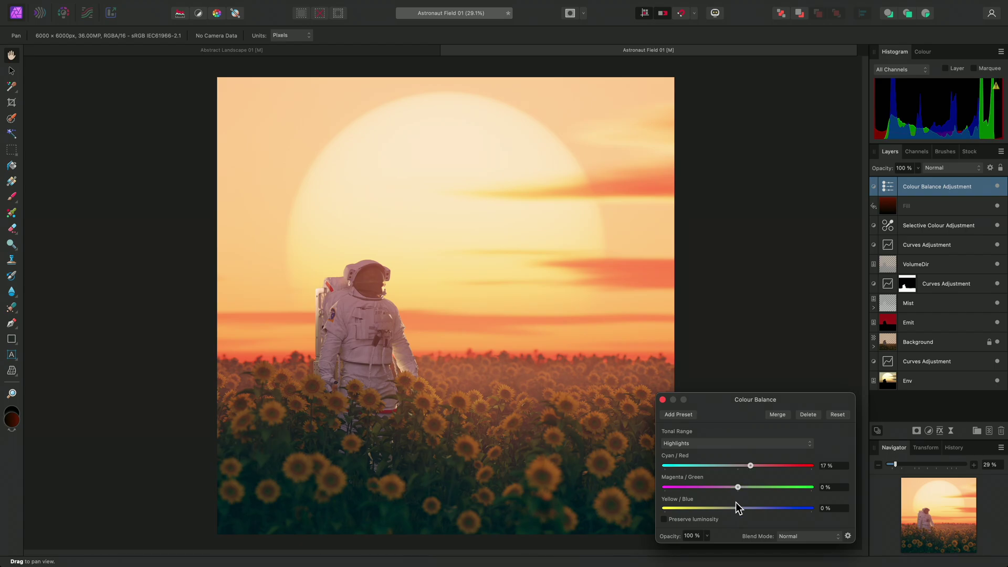
{"action": "left_click_drag", "start_coordinate": [736, 508], "coordinate": [722, 509]}
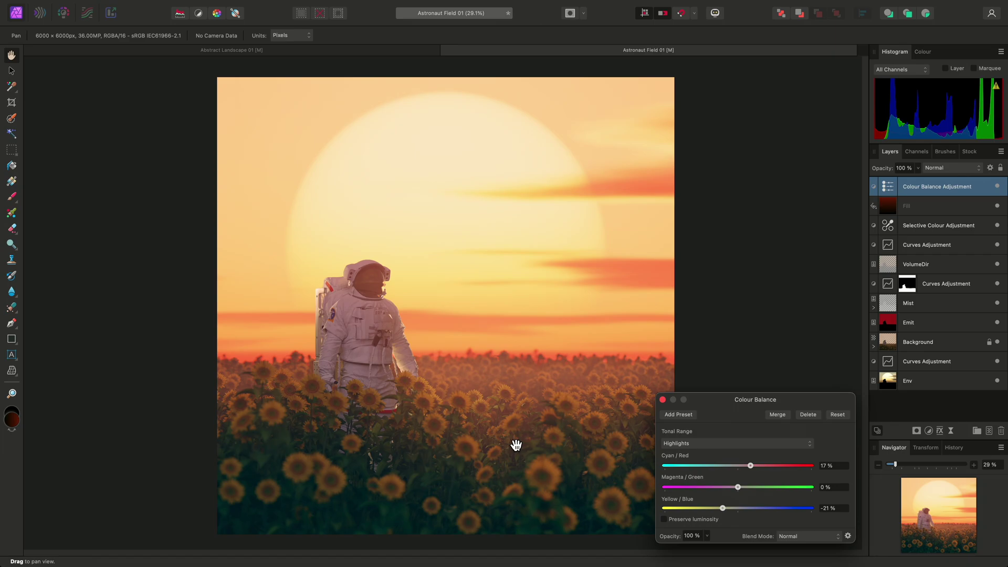
{"action": "left_click", "coordinate": [664, 519]}
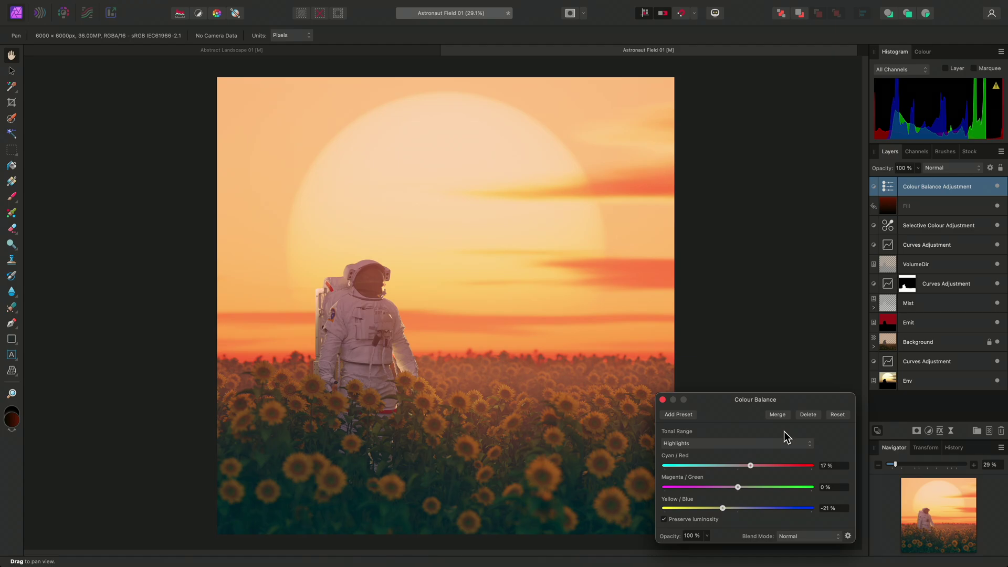
- Reset the Colour Balance, blend it as Soft Light, and push highlights fully to blue
{"action": "left_click", "coordinate": [838, 416]}
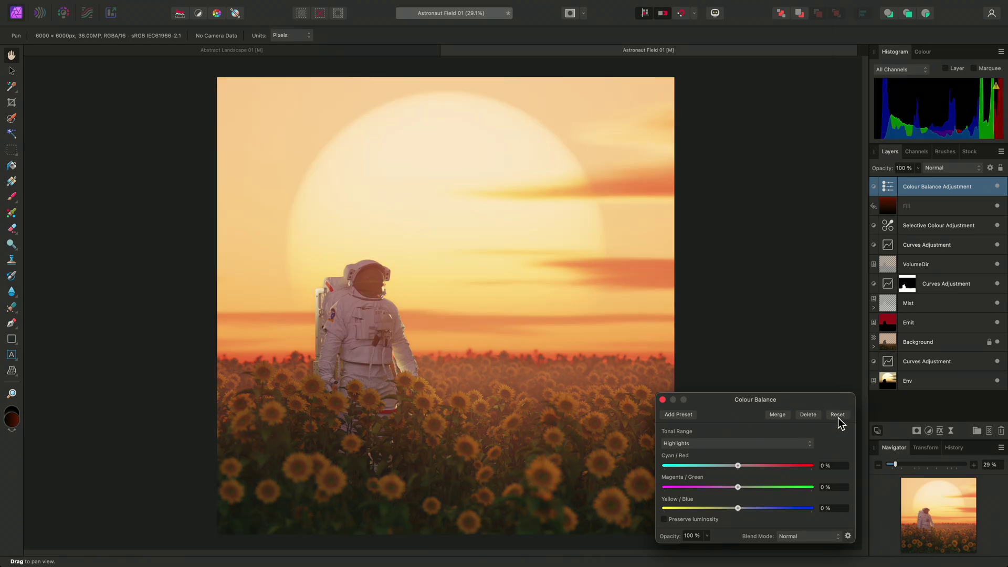
{"action": "left_click", "coordinate": [825, 537]}
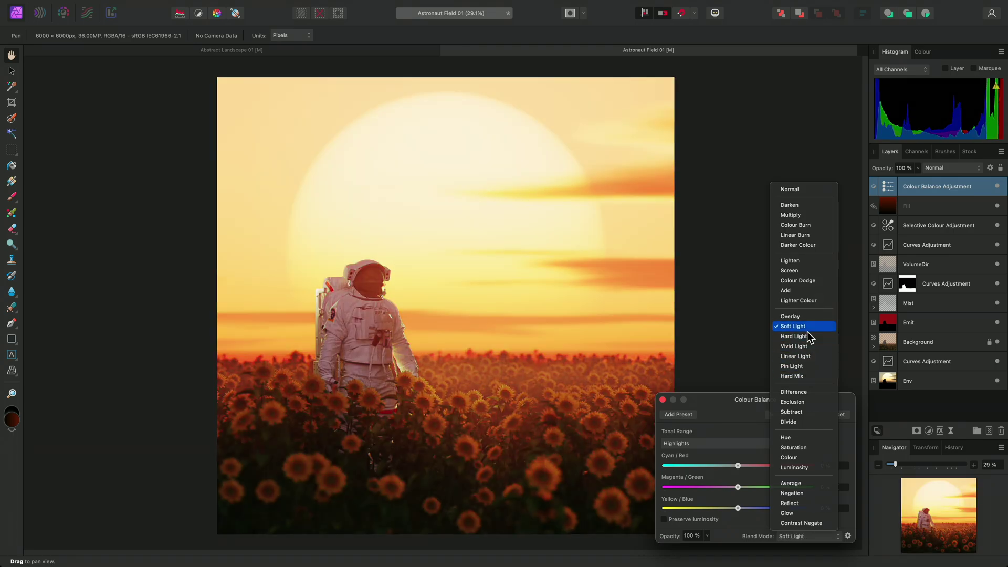
{"action": "left_click", "coordinate": [806, 326]}
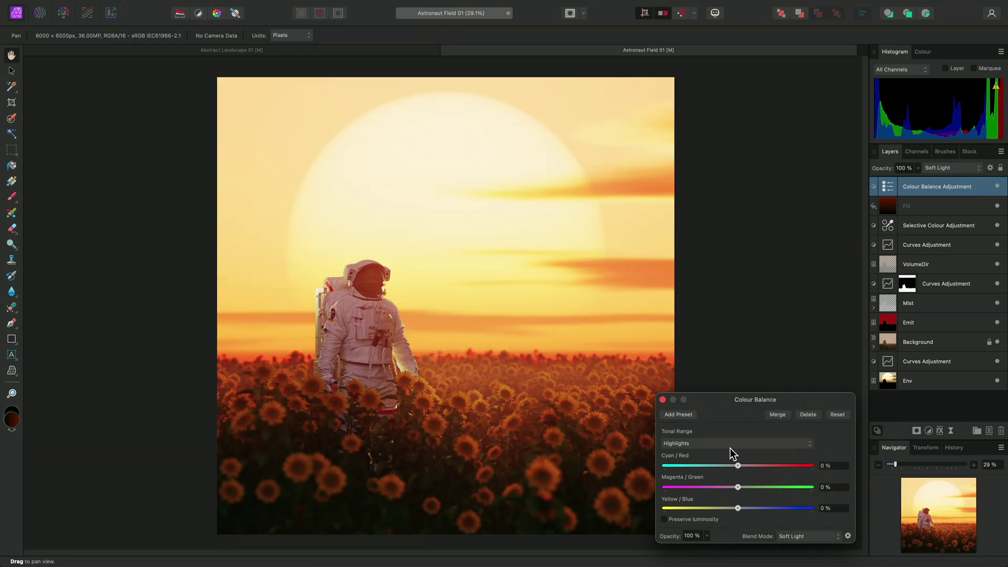
{"action": "left_click_drag", "start_coordinate": [738, 508], "coordinate": [814, 506]}
- Set the shadows to Cyan/Red -100%, Yellow/Blue 100% and Magenta/Green 79%
{"action": "left_click", "coordinate": [764, 444]}
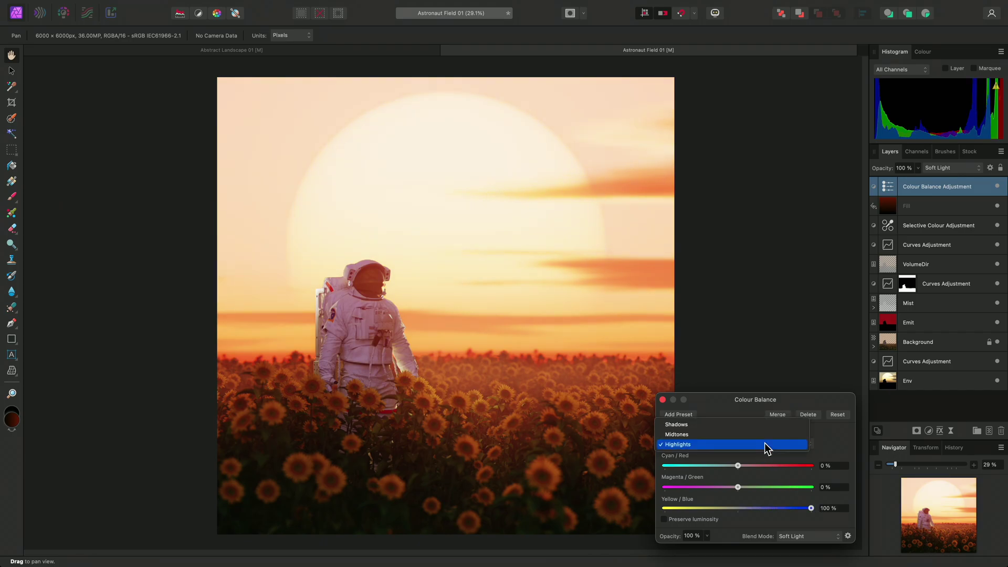
{"action": "left_click", "coordinate": [755, 424]}
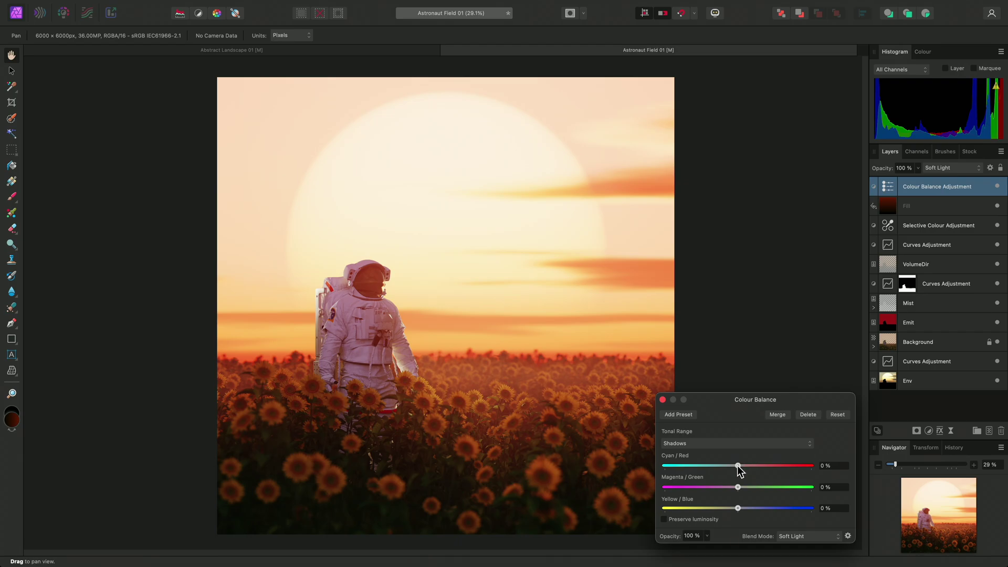
{"action": "left_click_drag", "start_coordinate": [738, 466], "coordinate": [657, 466]}
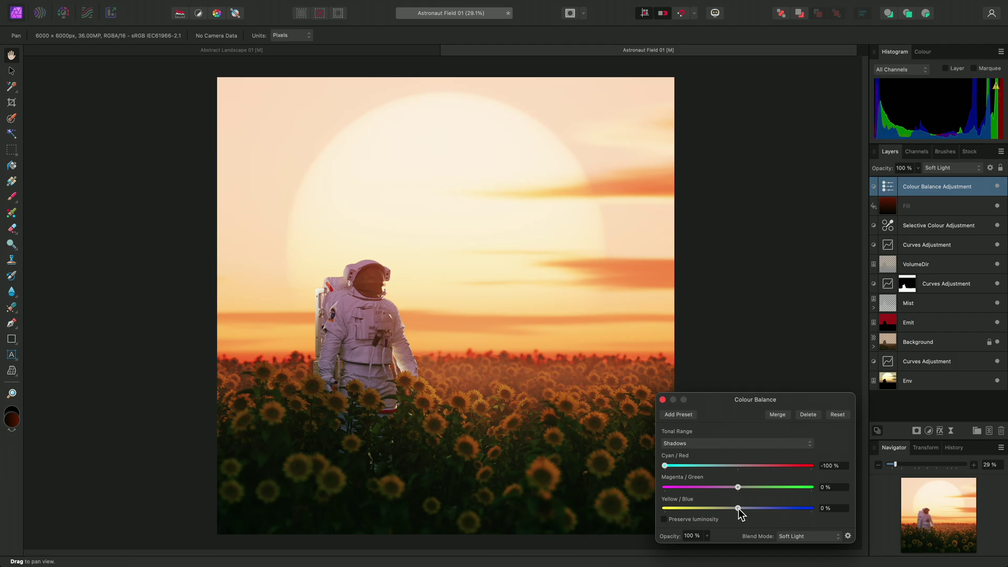
{"action": "left_click_drag", "start_coordinate": [738, 508], "coordinate": [832, 511]}
{"action": "left_click_drag", "start_coordinate": [739, 488], "coordinate": [796, 488]}
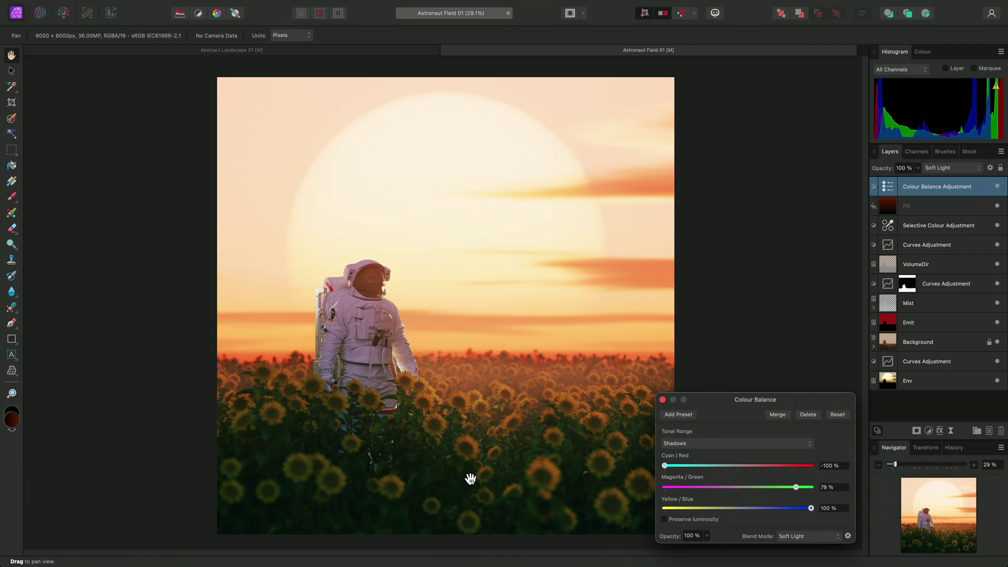
- Set the midtones Yellow/Blue to 98%, then toggle the layer off and on to compare
{"action": "left_click", "coordinate": [692, 444]}
{"action": "left_click", "coordinate": [692, 454]}
{"action": "left_click_drag", "start_coordinate": [738, 509], "coordinate": [810, 508]}
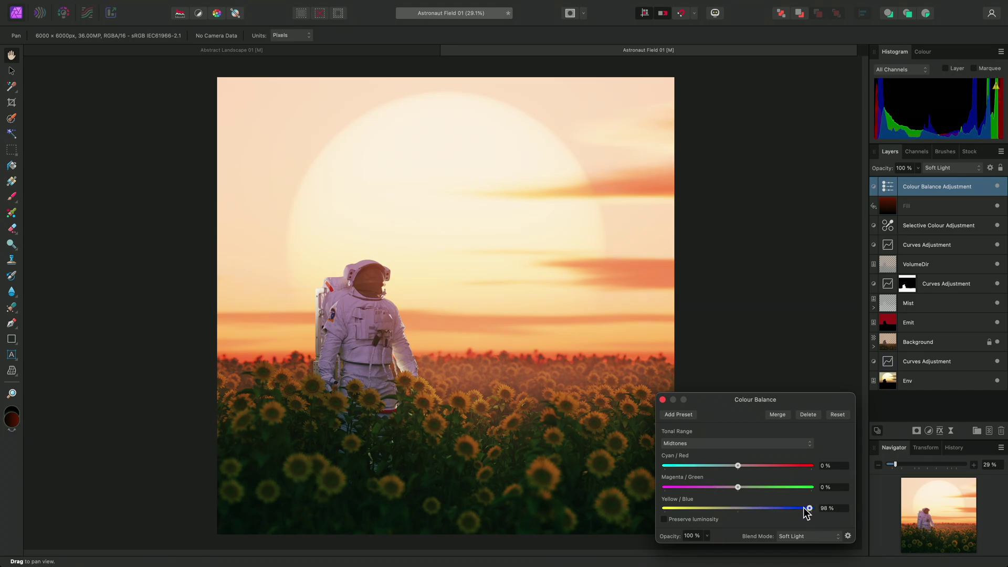
{"action": "left_click", "coordinate": [997, 187]}
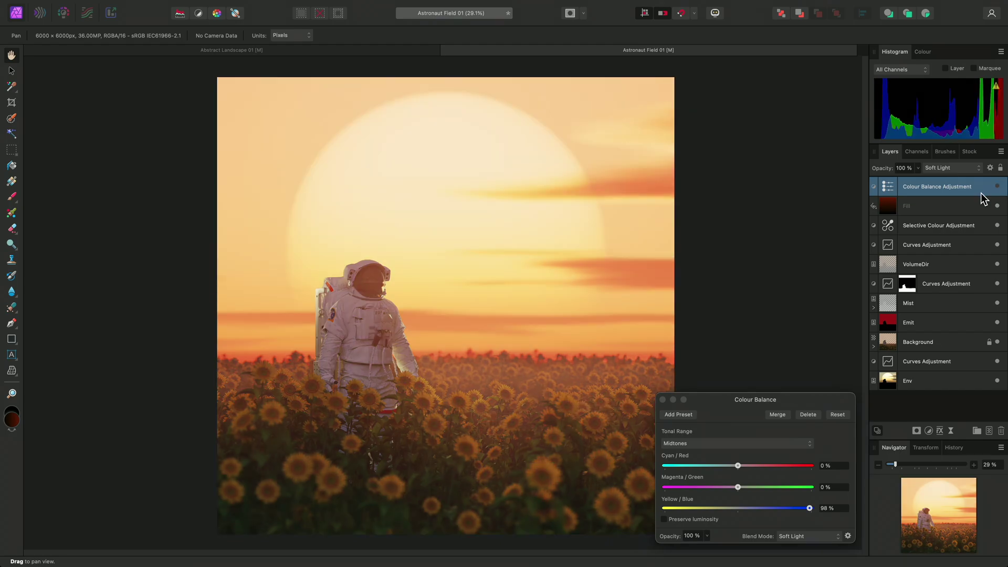
{"action": "left_click", "coordinate": [997, 187]}
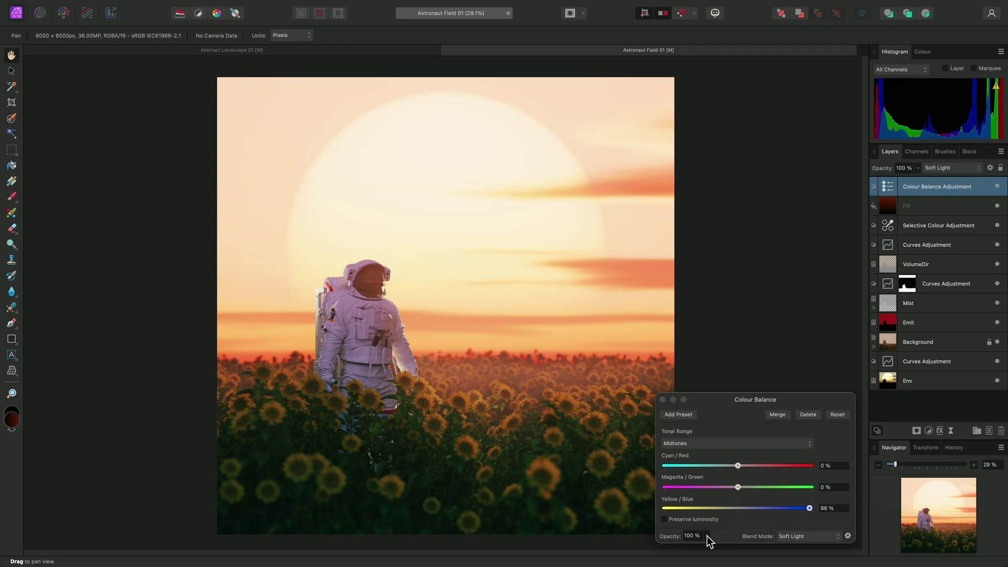
- Lower the Colour Balance layer to 50% opacity and change its blend mode to Hard Light
{"action": "left_click_drag", "start_coordinate": [707, 536], "coordinate": [683, 548]}
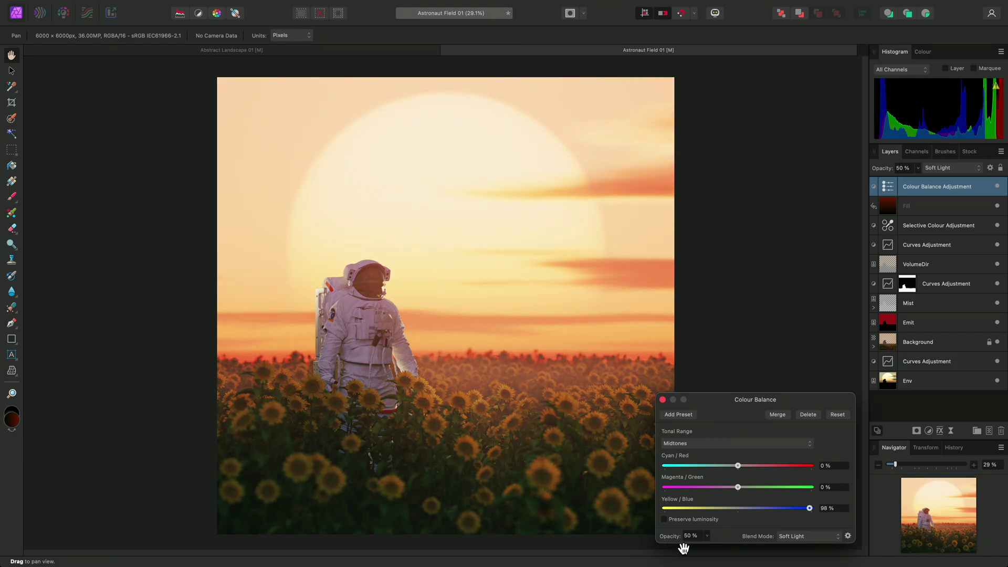
{"action": "left_click", "coordinate": [783, 536]}
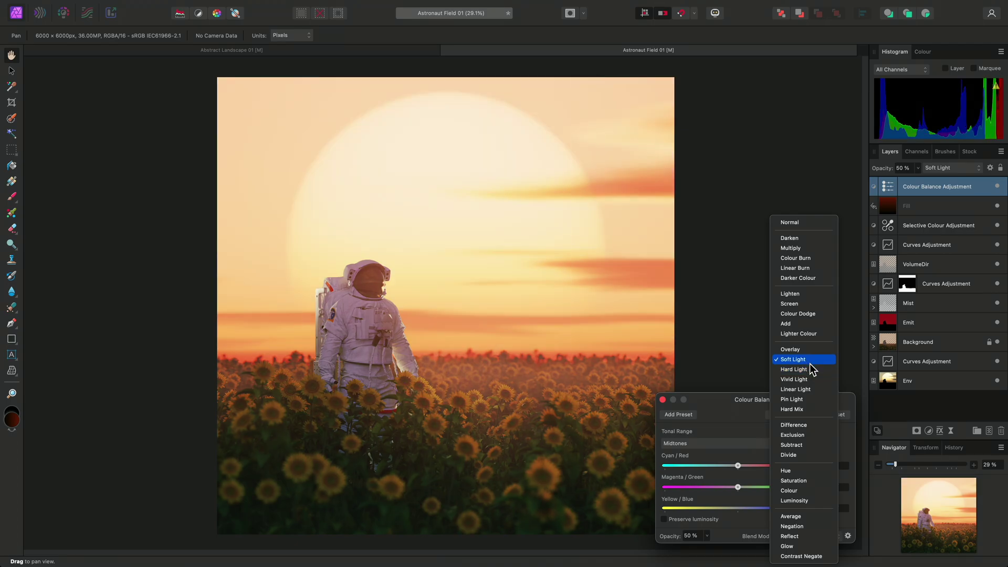
{"action": "left_click", "coordinate": [803, 369]}
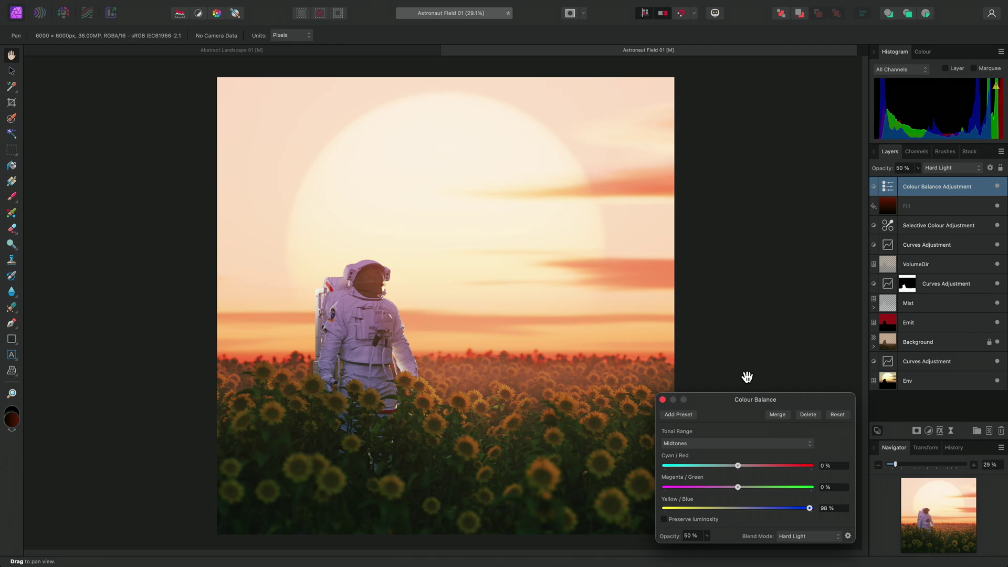